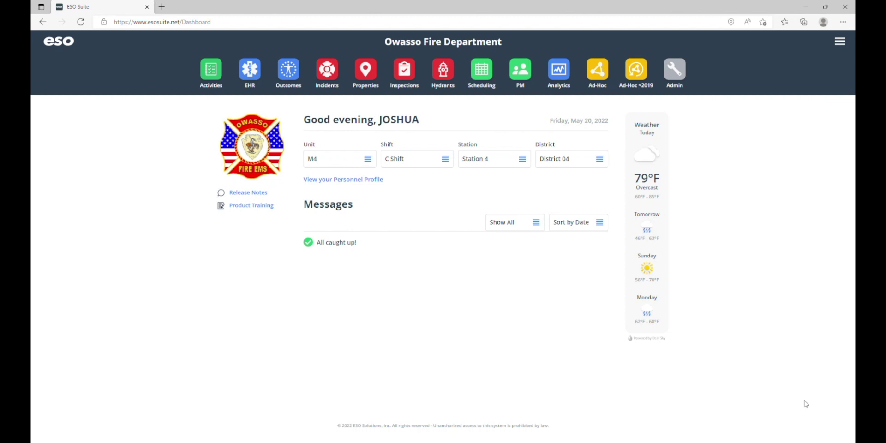
Open the Hydrants application and show its list of hydrant tasks.
click(443, 71)
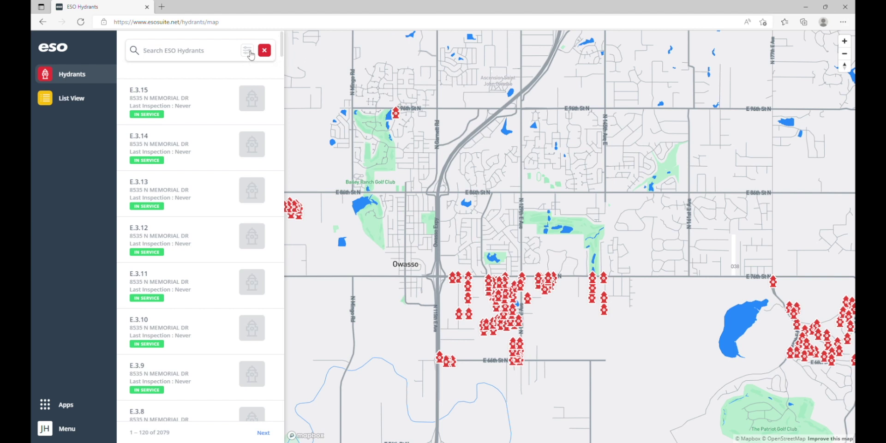
click(75, 104)
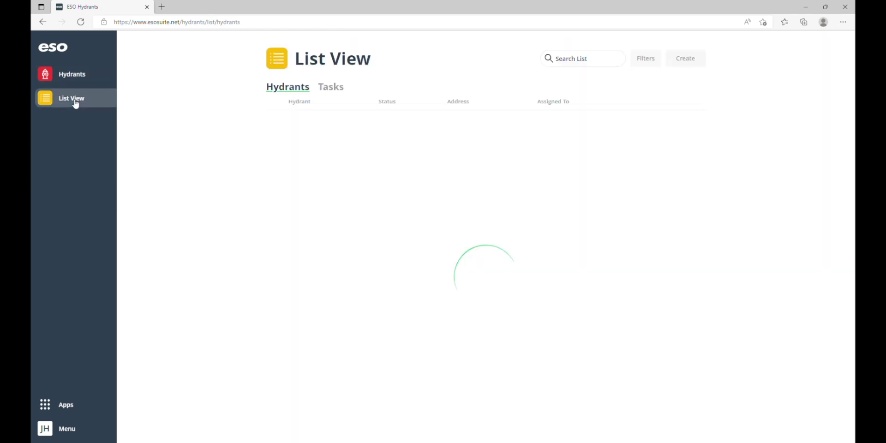
click(334, 88)
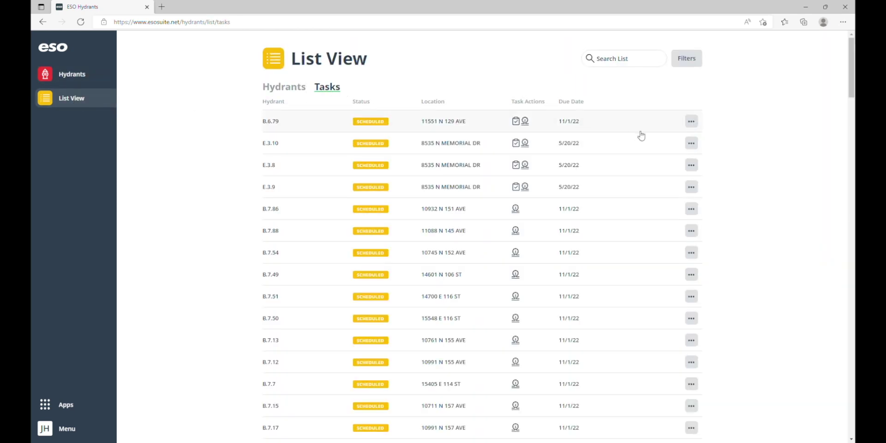
Filter the hydrant task list to Station 4 and C Shift.
click(690, 62)
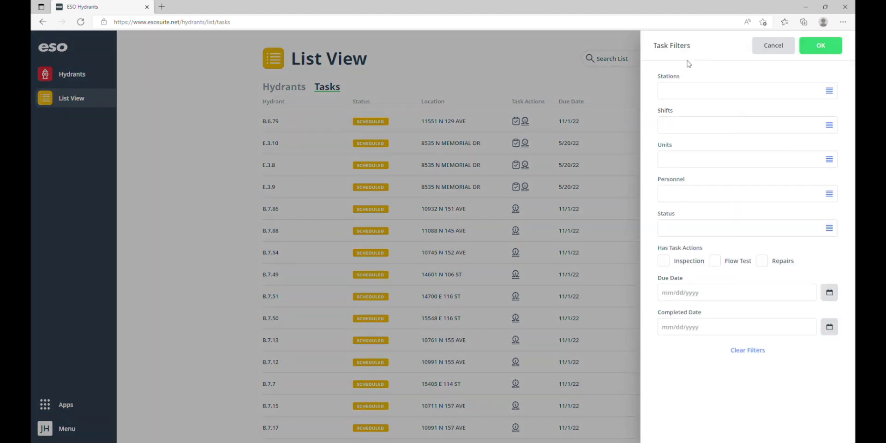
click(692, 90)
click(708, 164)
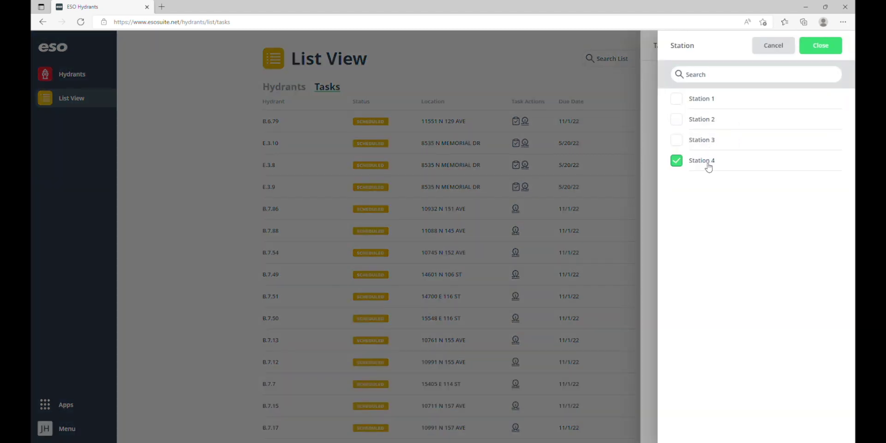
click(825, 45)
click(704, 123)
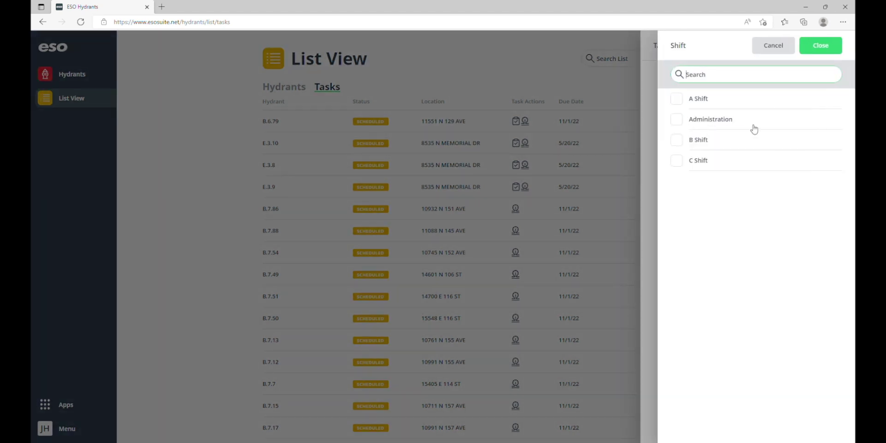
click(715, 163)
click(820, 44)
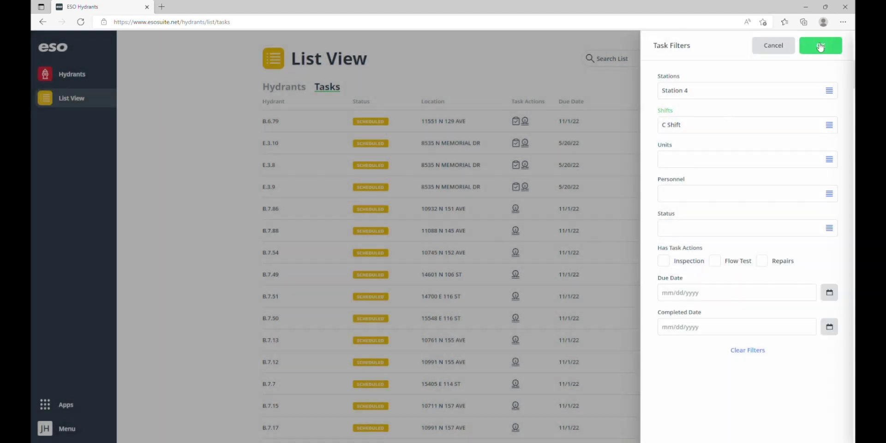
click(828, 45)
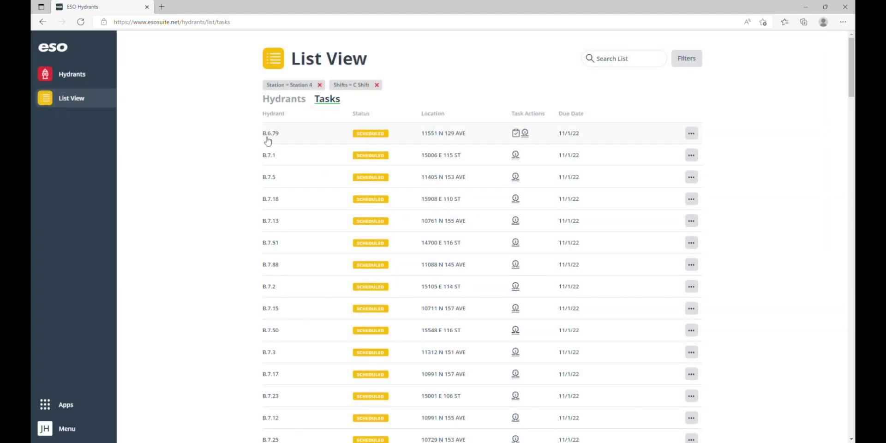
Look through the filtered task list, checking each hydrant's location, task actions and due date.
scroll(254, 341, down, 15)
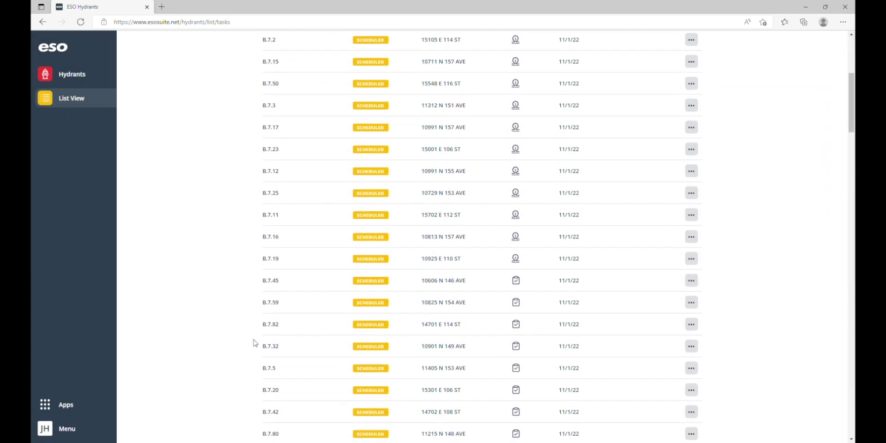
scroll(254, 342, down, 10)
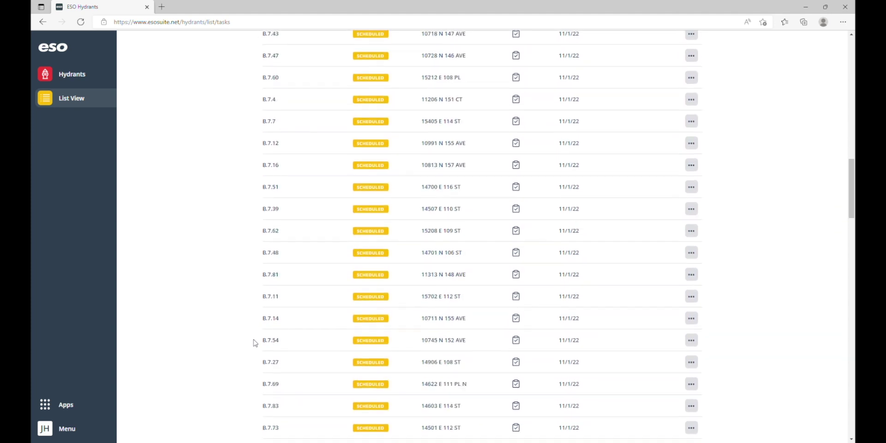
scroll(254, 342, down, 10)
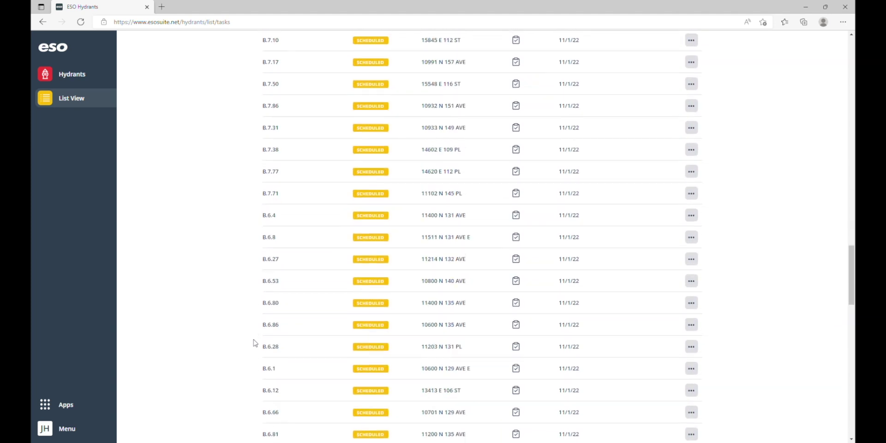
scroll(254, 343, down, 5)
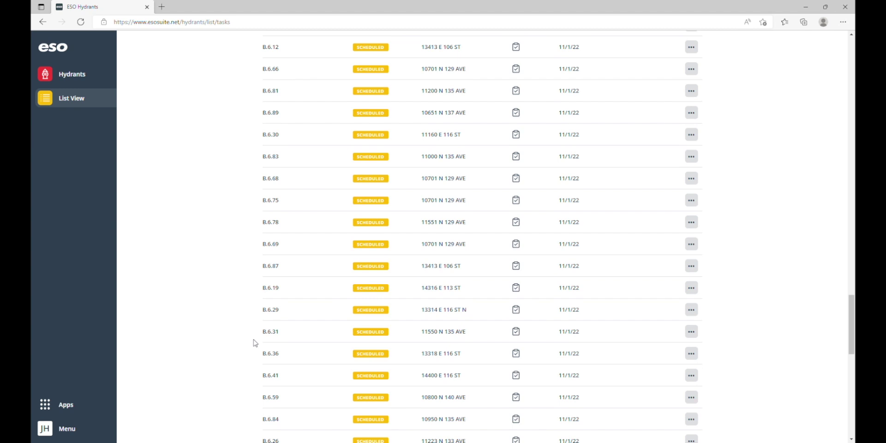
scroll(254, 343, up, 15)
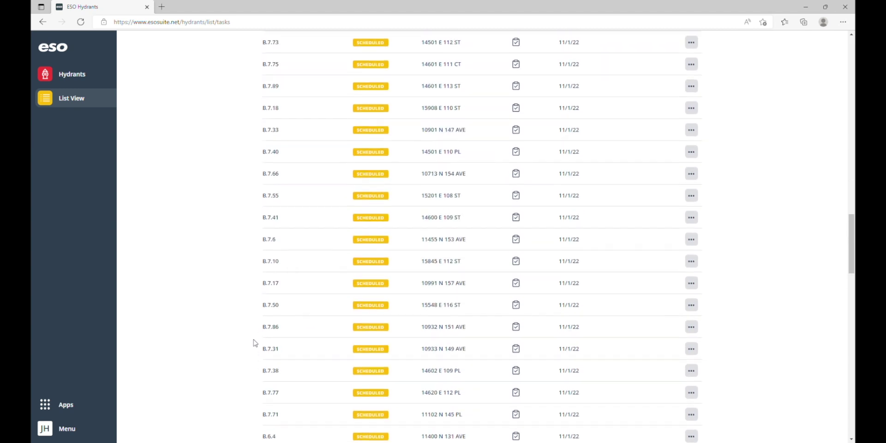
scroll(254, 343, up, 5)
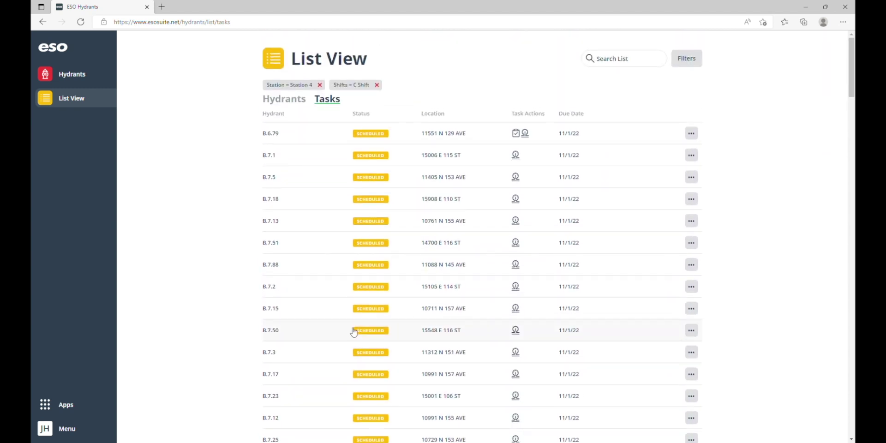
scroll(495, 346, down, 2)
scroll(495, 353, down, 3)
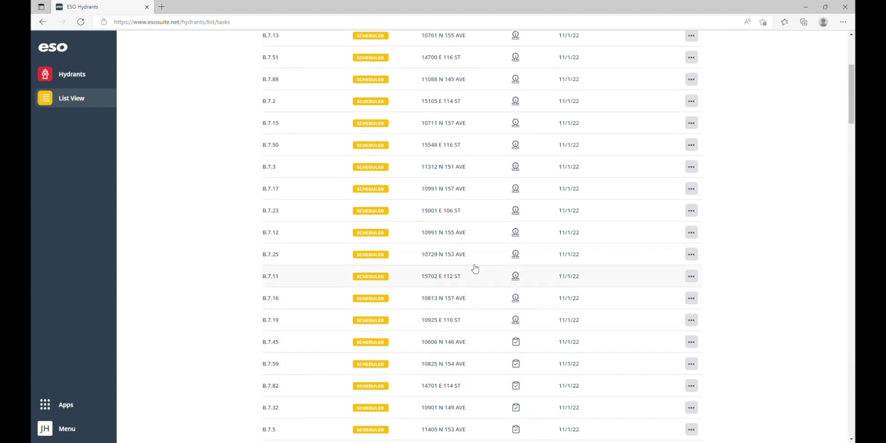
Return to the hydrant map and filter it by the single tag B6.
click(75, 78)
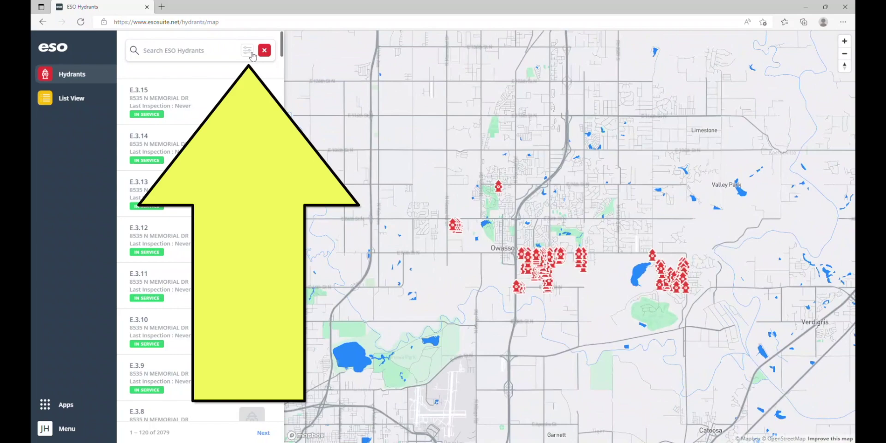
click(248, 51)
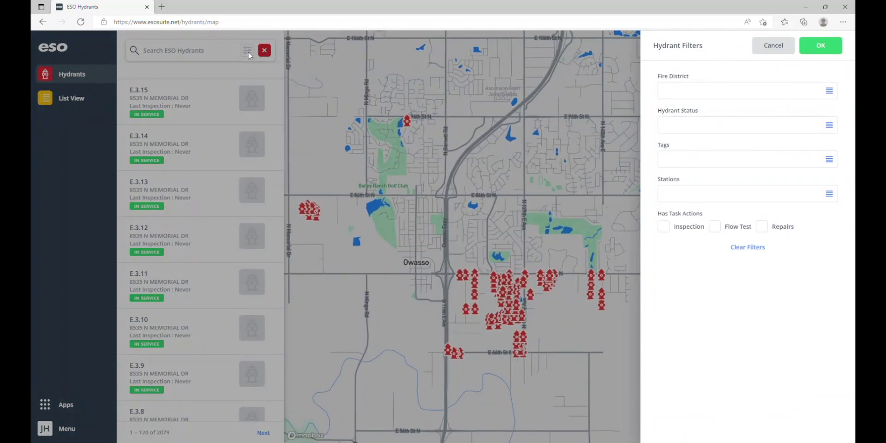
click(686, 165)
scroll(719, 268, down, 10)
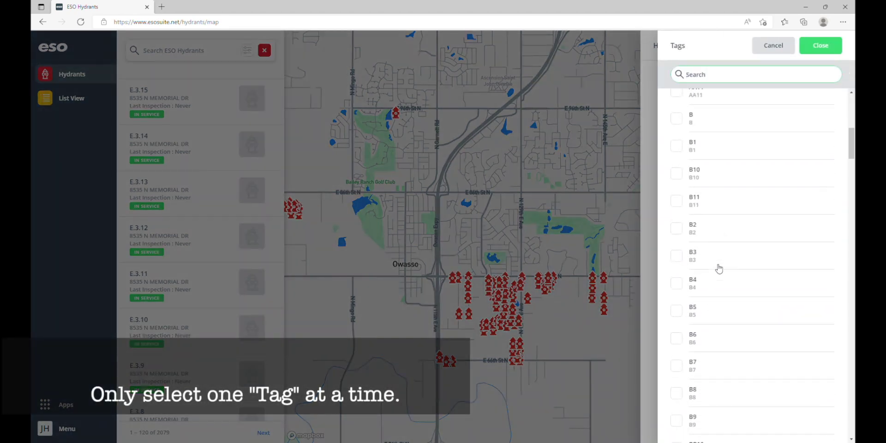
click(704, 284)
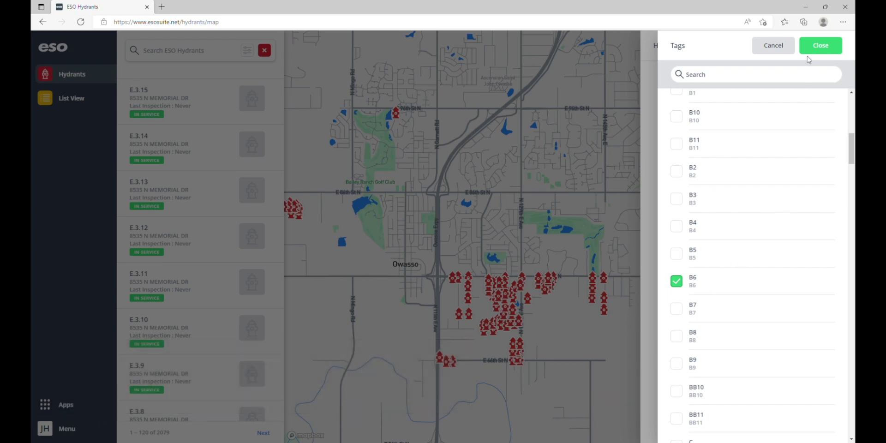
click(815, 45)
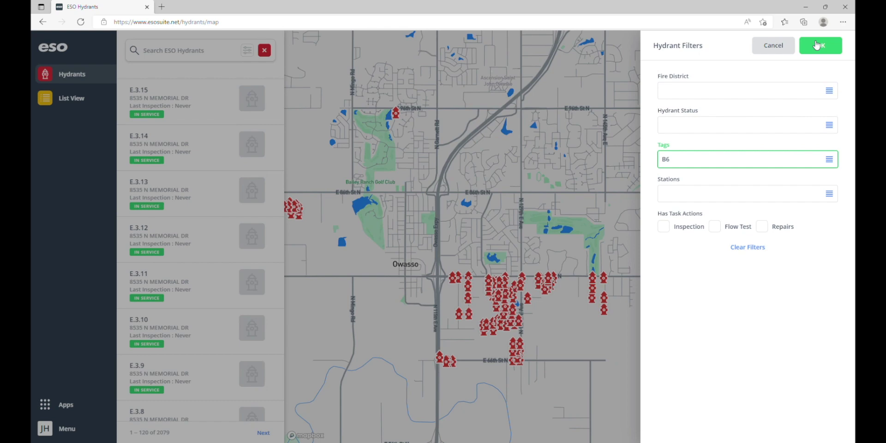
click(816, 45)
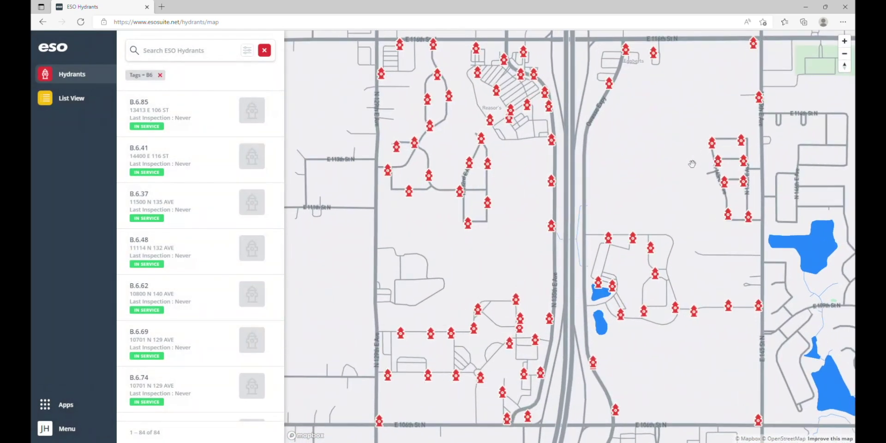
Open the Inspection task of hydrant B.6.9 from the map and record the current time, 19:44, as its start time.
scroll(739, 166, down, 3)
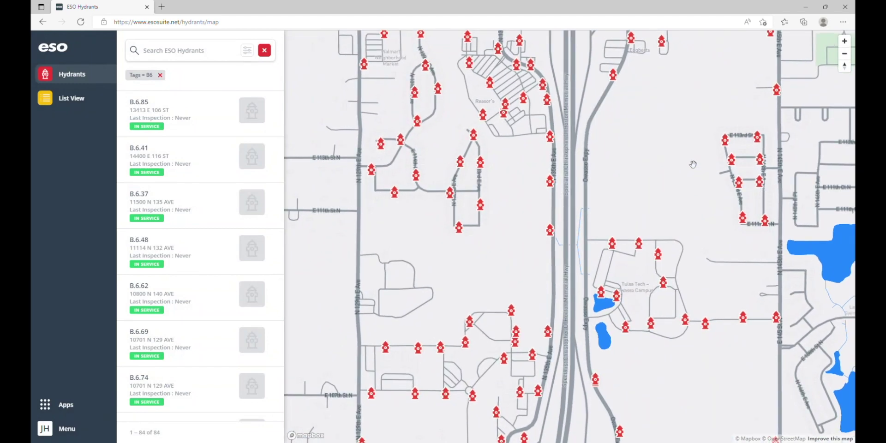
scroll(745, 169, down, 2)
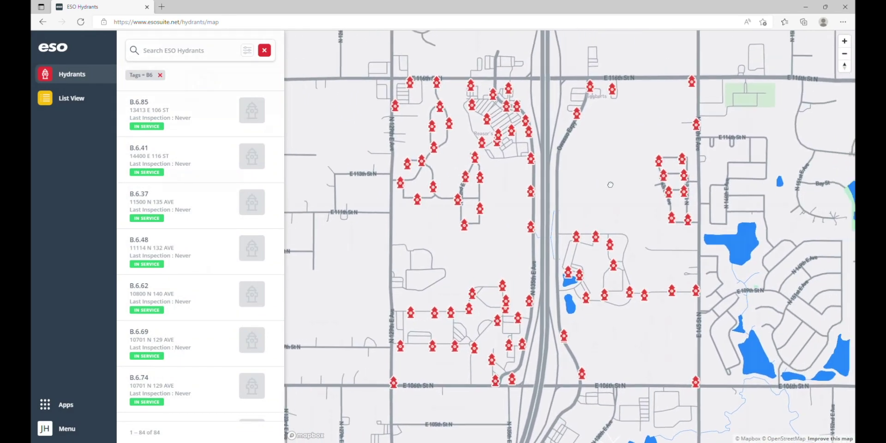
click(457, 88)
click(621, 215)
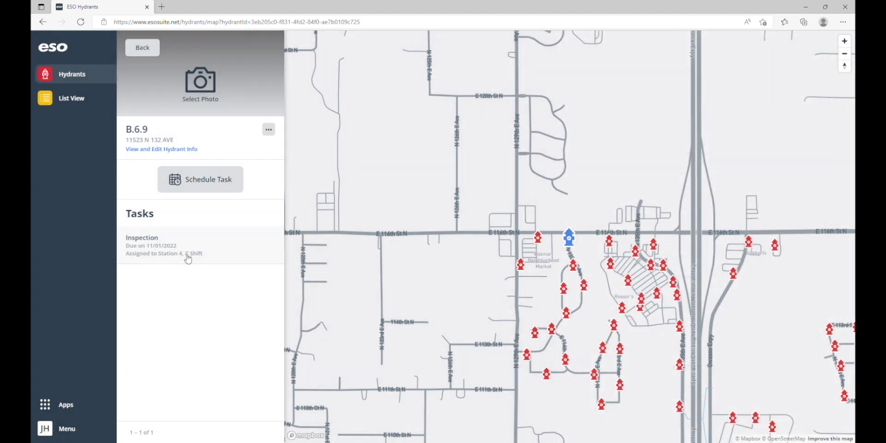
click(188, 259)
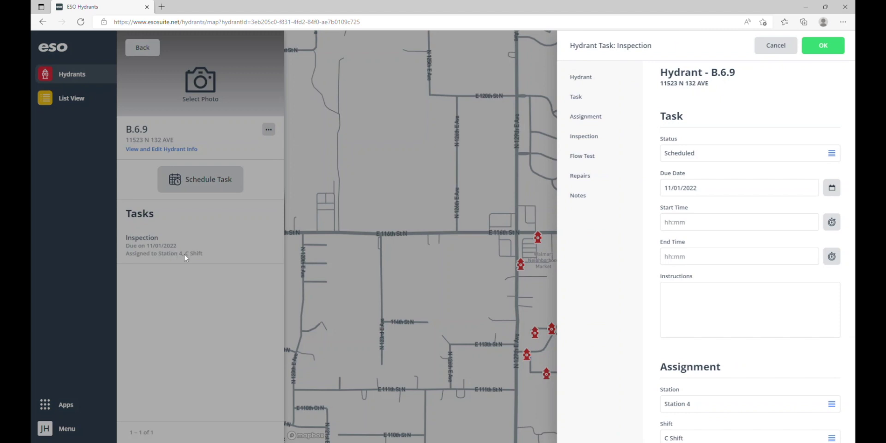
click(830, 222)
Assign the B.6.9 inspection task to the crew member by searching for the person's first name.
scroll(799, 278, down, 3)
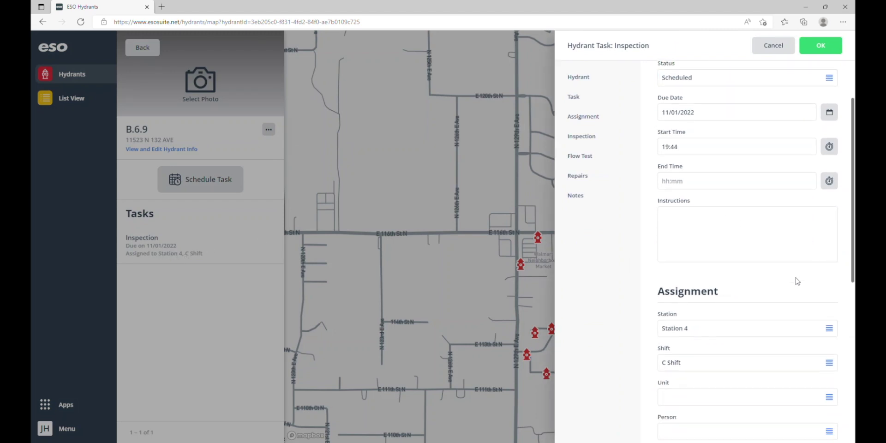
scroll(758, 297, down, 2)
scroll(758, 297, down, 1)
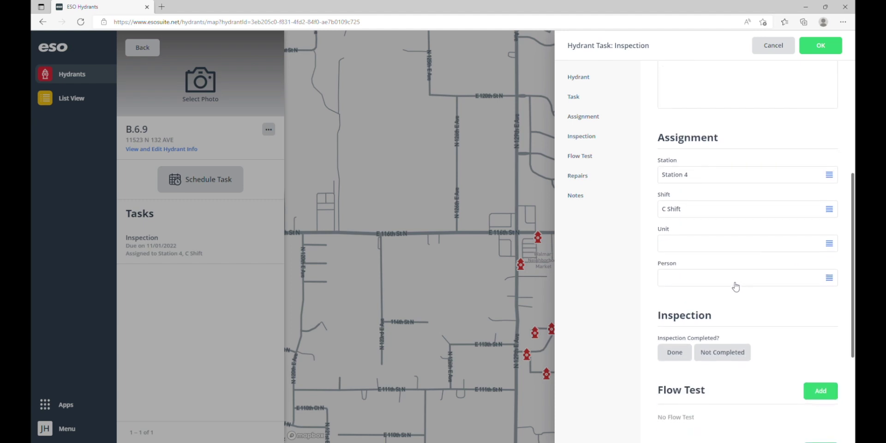
click(736, 286)
text(gab)
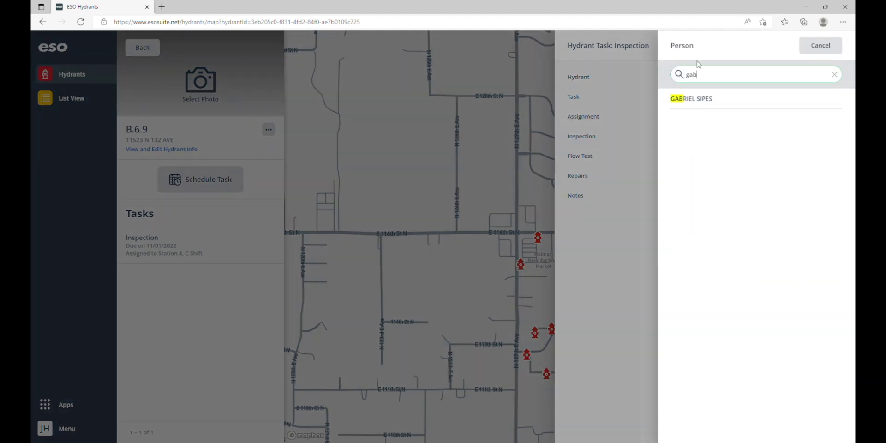
click(699, 99)
Mark the B.6.9 inspection as Done, record 19:44 as its end time, and save the task.
scroll(728, 241, down, 3)
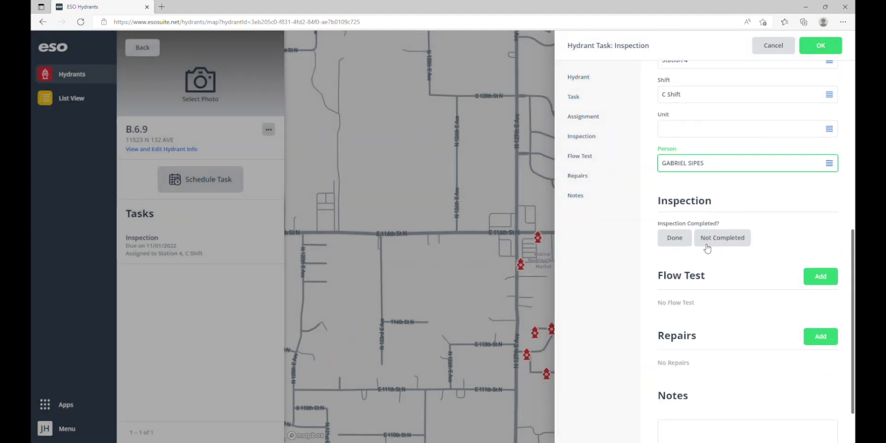
click(675, 237)
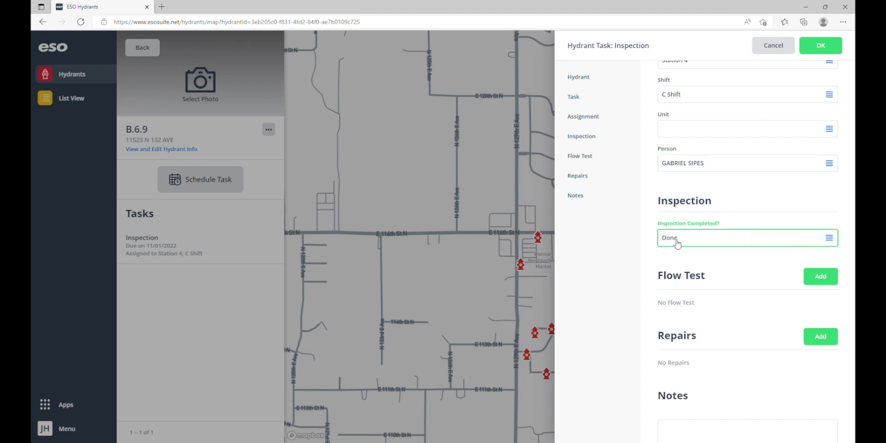
scroll(677, 243, down, 2)
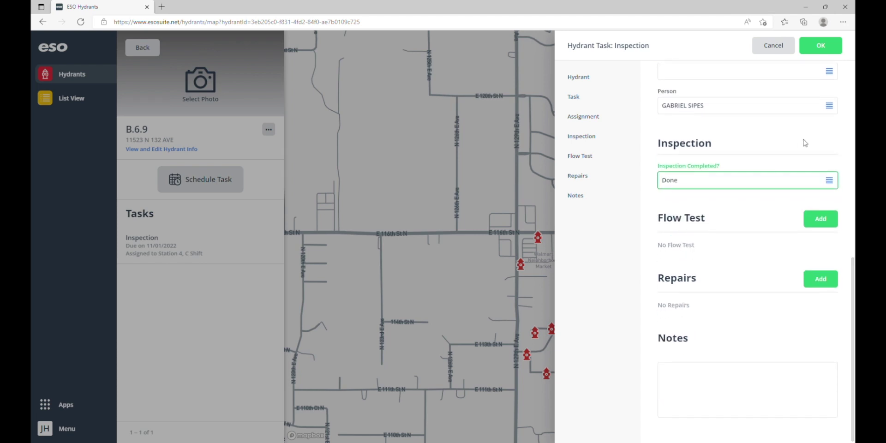
scroll(803, 141, up, 9)
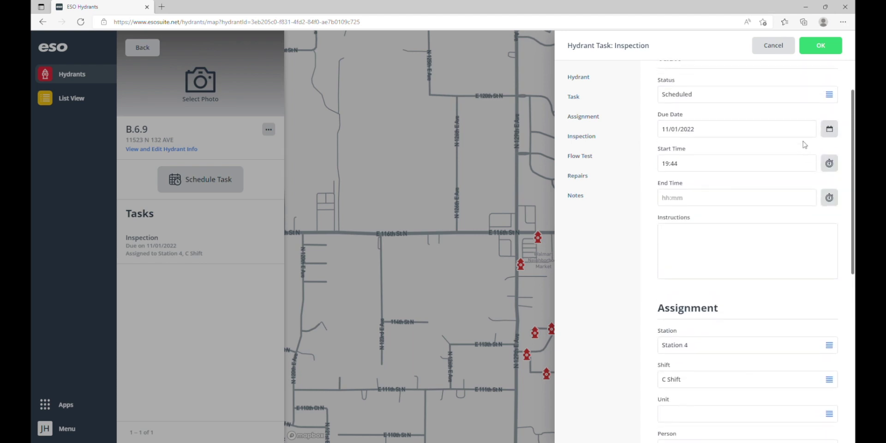
click(834, 204)
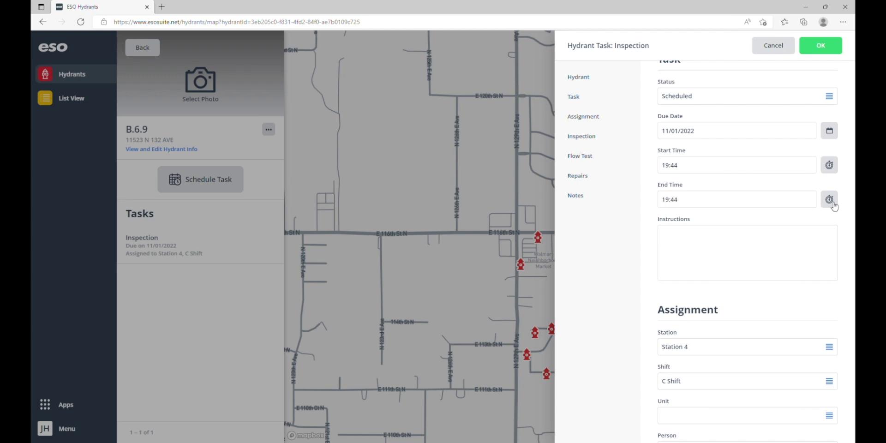
click(820, 44)
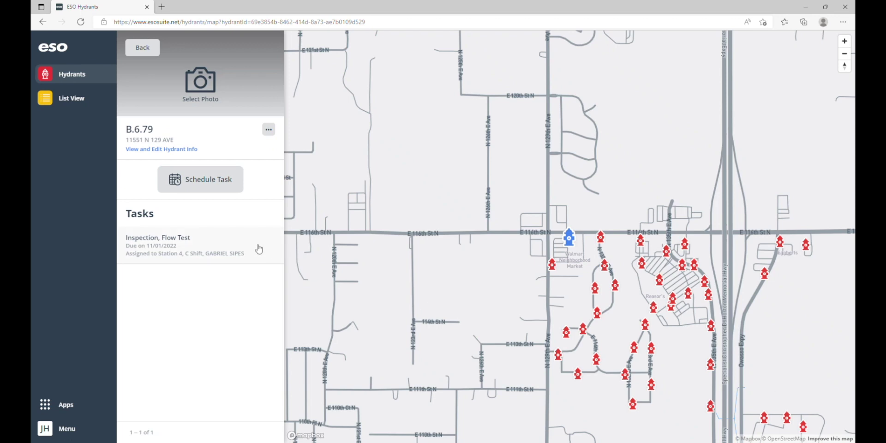
Open the Inspection, Flow Test task of hydrant B.6.79 and set its status to Completed with completed date 05/21/2022.
click(200, 240)
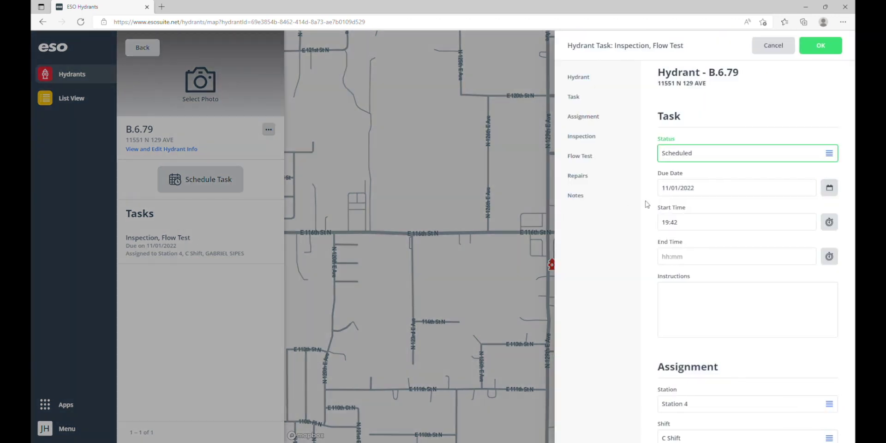
click(829, 153)
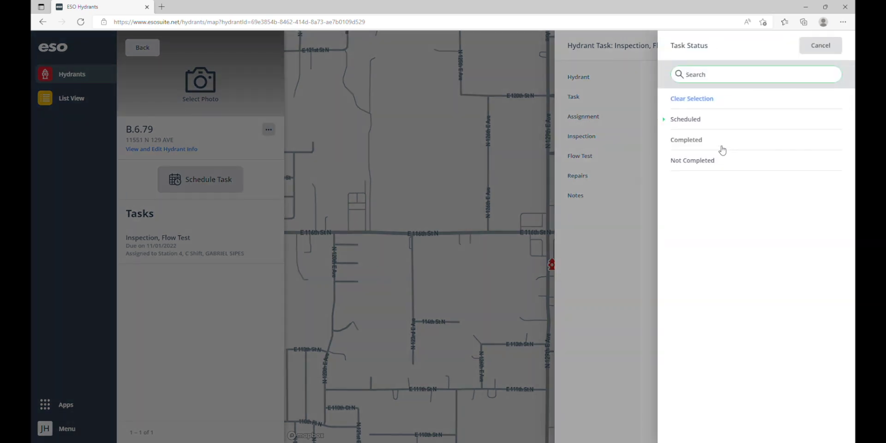
click(695, 142)
click(827, 223)
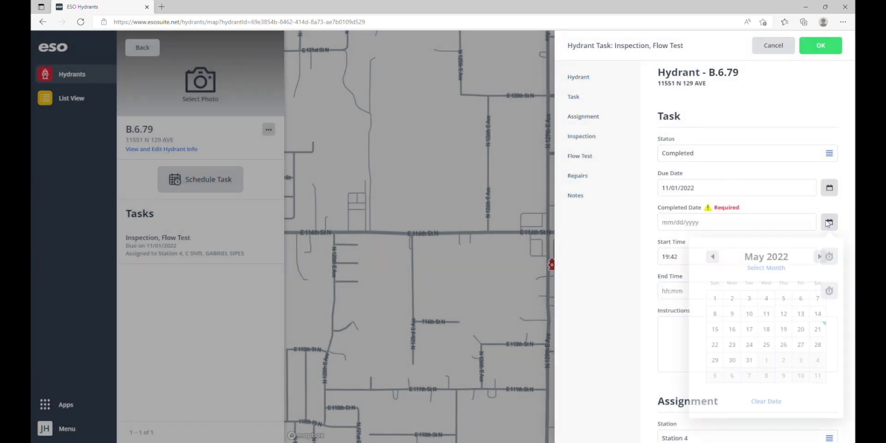
click(819, 329)
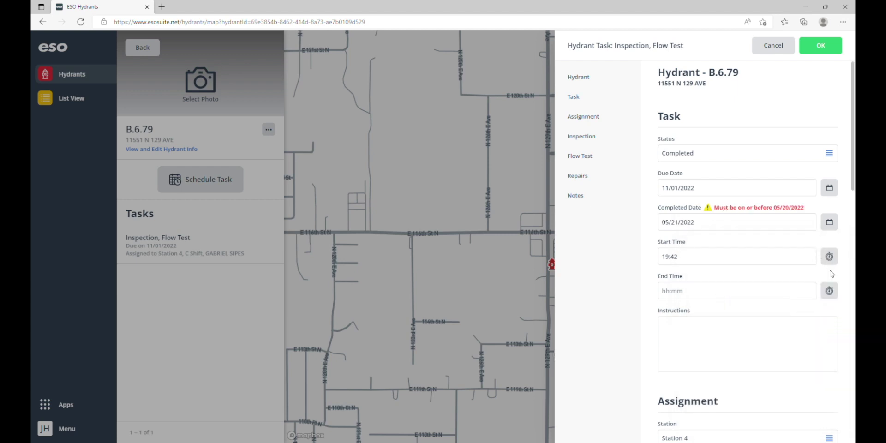
Review the task's assignment, inspection and flow test entries, record 19:46 as the end time, and try to save the task.
scroll(831, 299, down, 8)
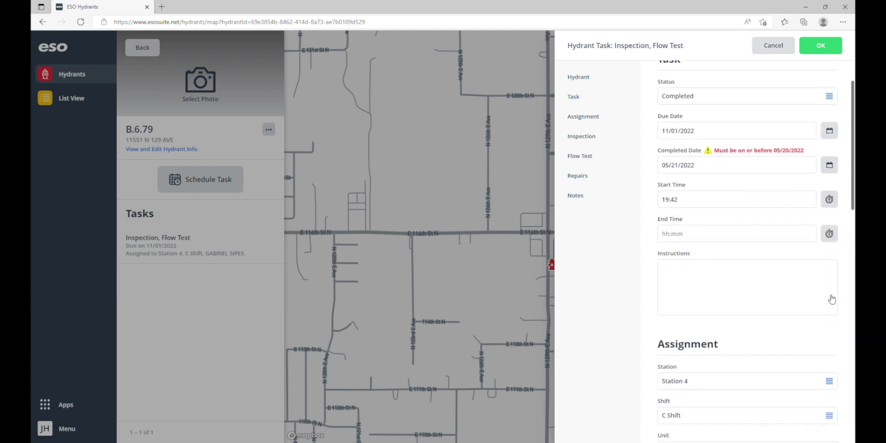
scroll(830, 299, down, 6)
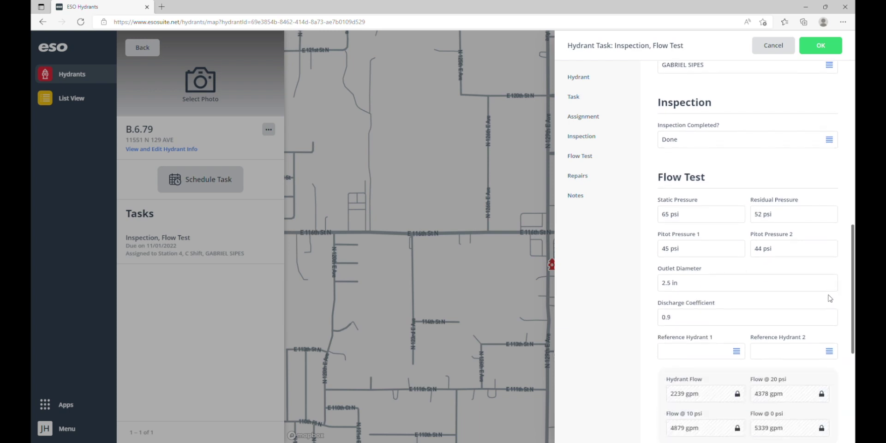
scroll(831, 299, up, 7)
scroll(831, 299, up, 6)
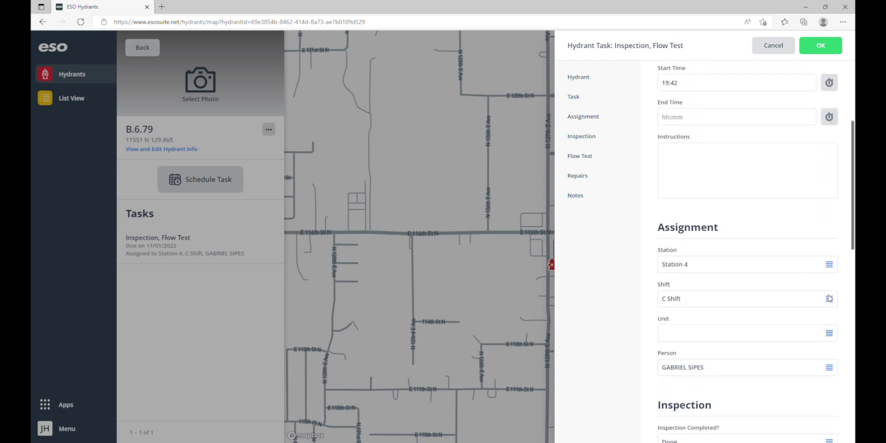
click(820, 45)
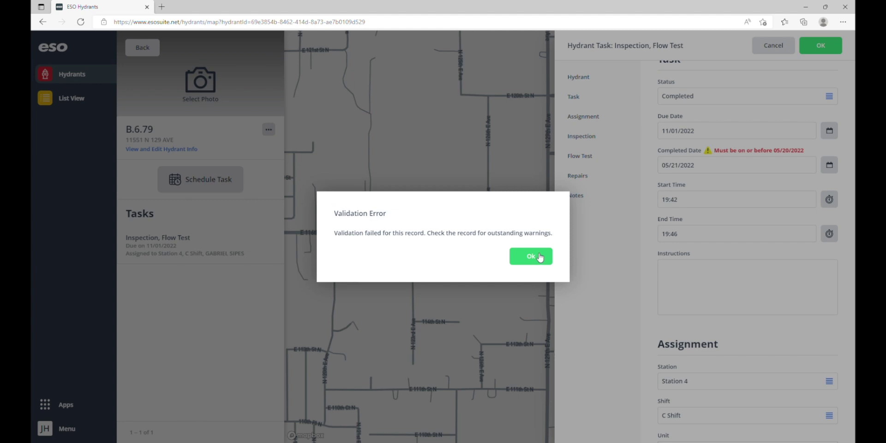
click(531, 257)
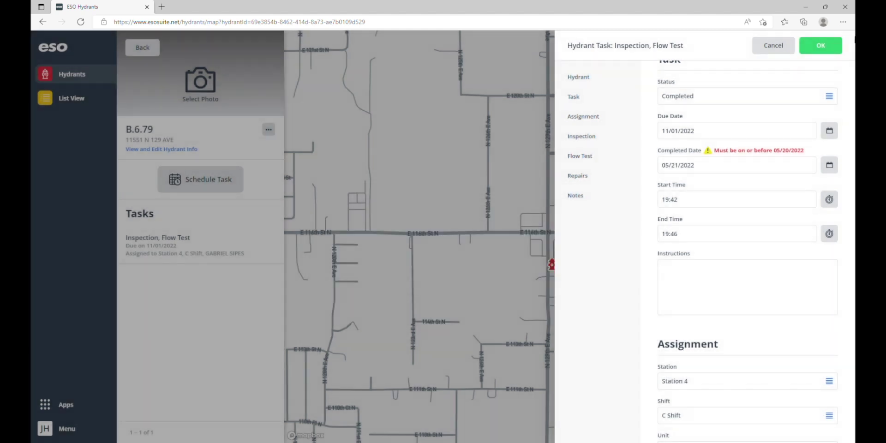
Set the task's completed date to 05/20/2022 and save the task.
click(830, 164)
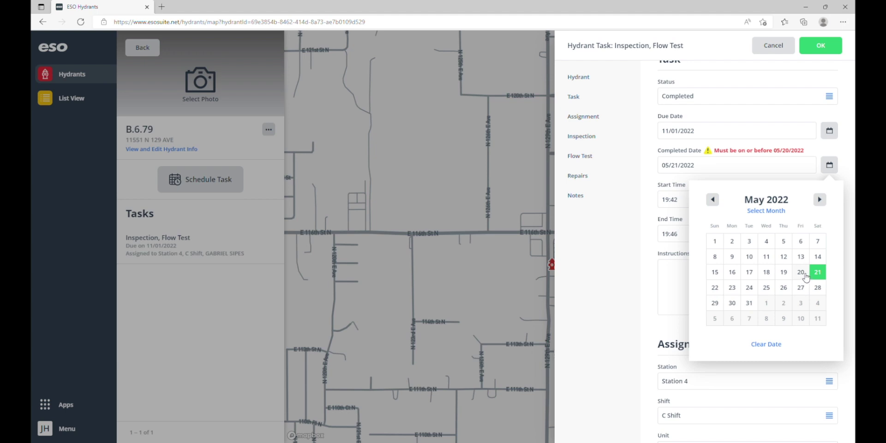
click(802, 274)
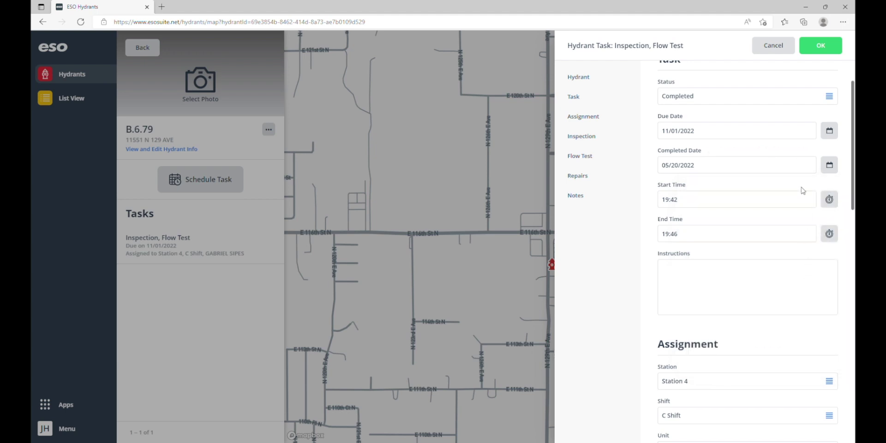
click(815, 44)
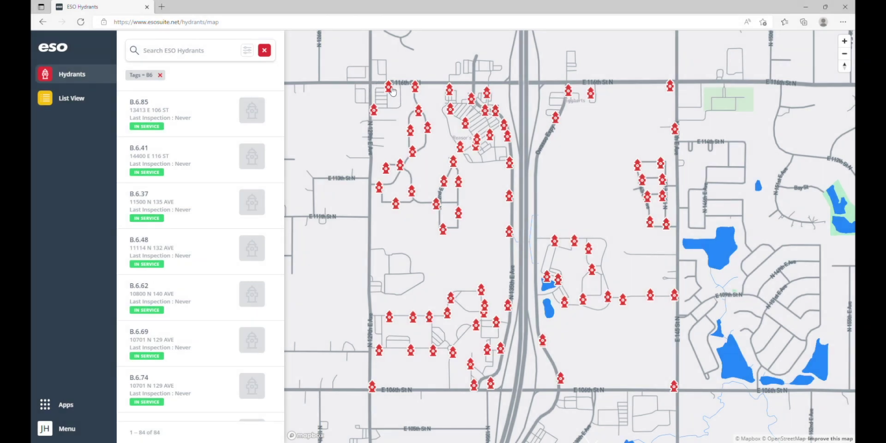
Open the Inspection, Flow Test task of hydrant B.6.79 from the map and record 19:42 as its start time.
click(392, 90)
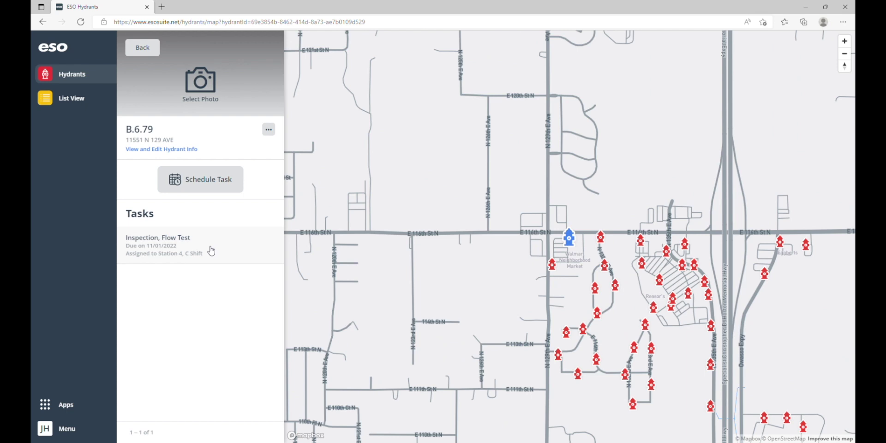
click(211, 251)
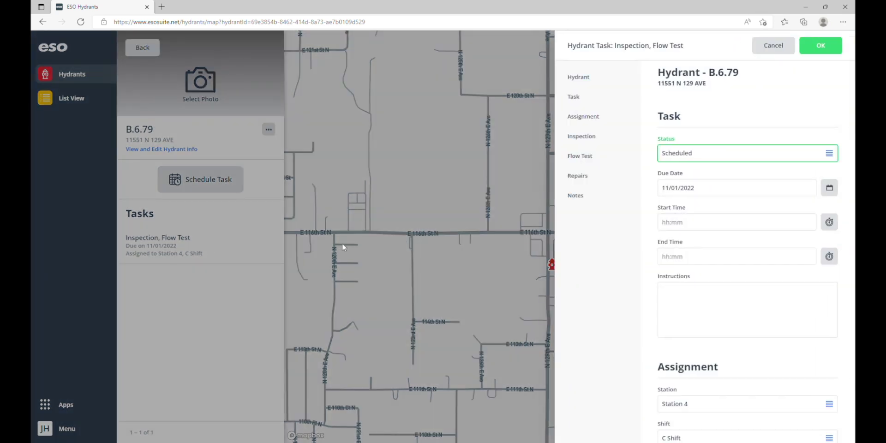
click(833, 224)
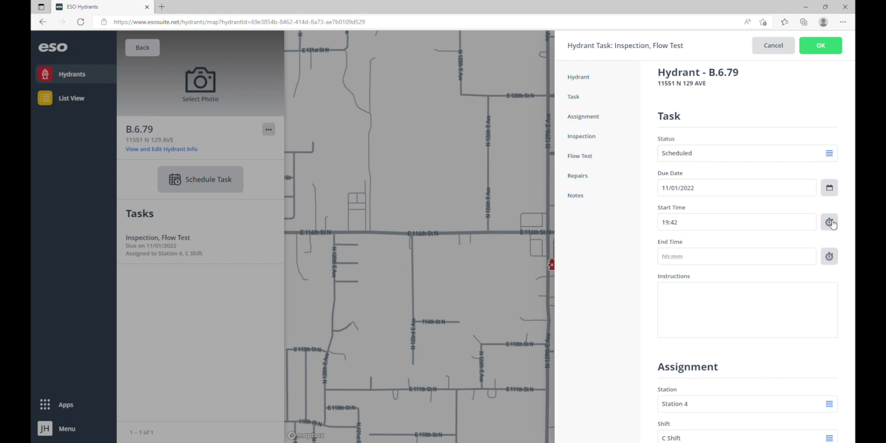
Assign the B.6.79 task to the crew member from the person list and mark its inspection as Done.
scroll(834, 225, down, 5)
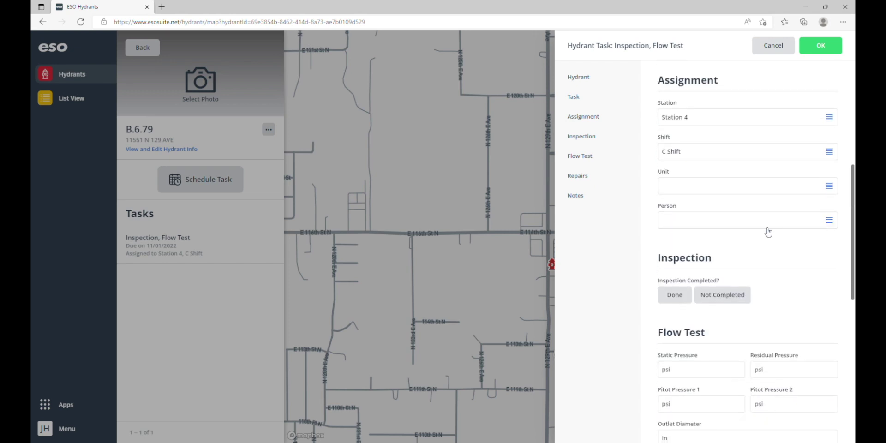
click(719, 225)
scroll(719, 227, down, 3)
scroll(719, 226, down, 12)
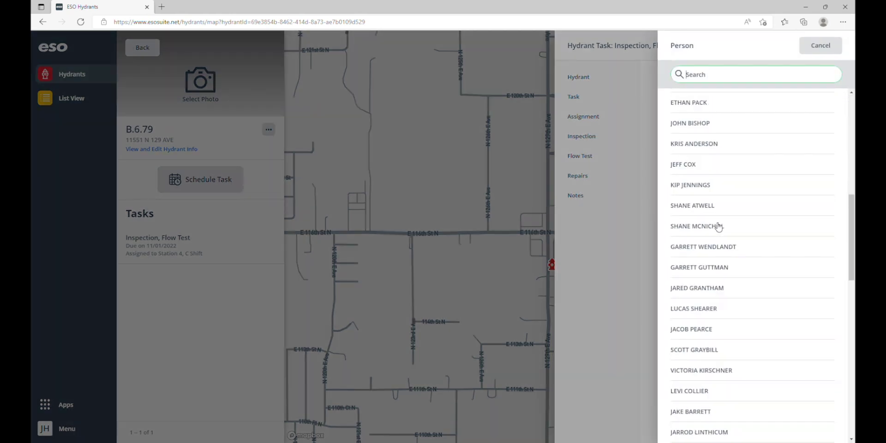
scroll(719, 226, down, 5)
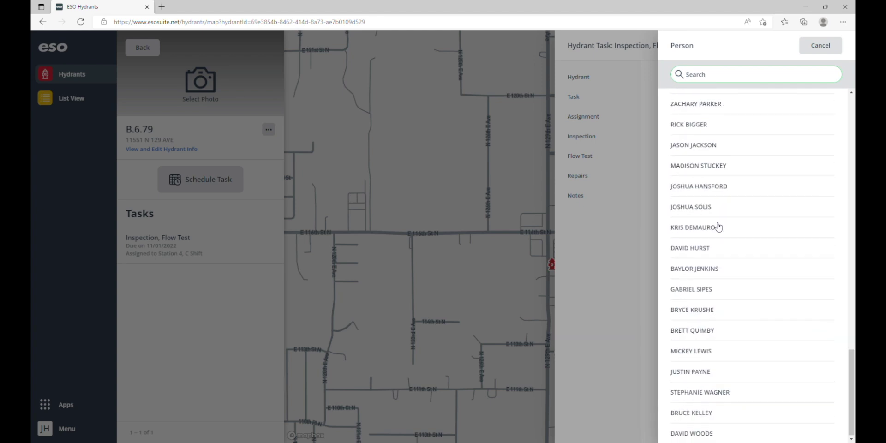
click(708, 291)
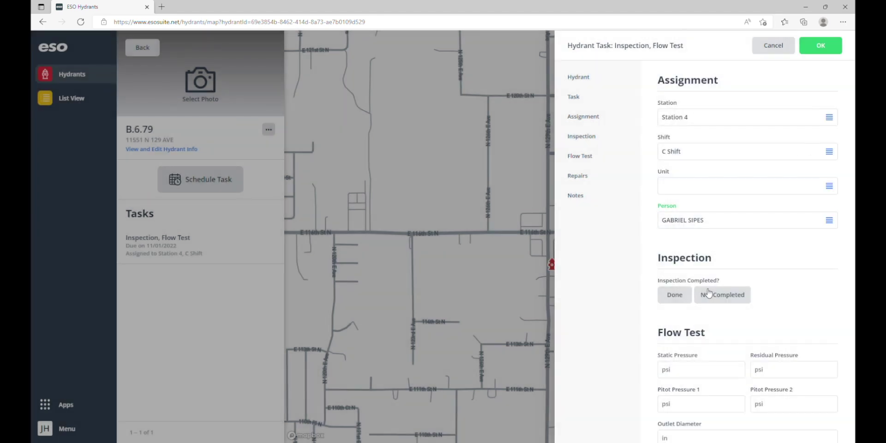
scroll(694, 302, down, 3)
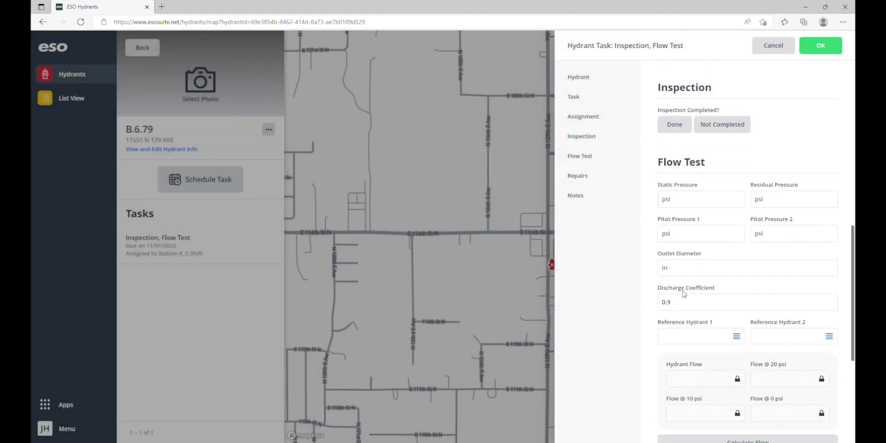
click(675, 125)
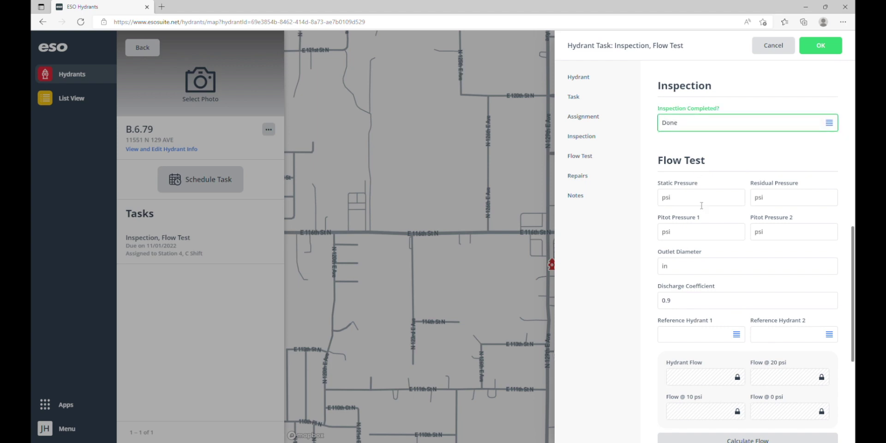
Enter the flow test pressures: static 65 psi, residual 52 psi, pitot 1 45 psi and pitot 2 44 psi.
click(667, 202)
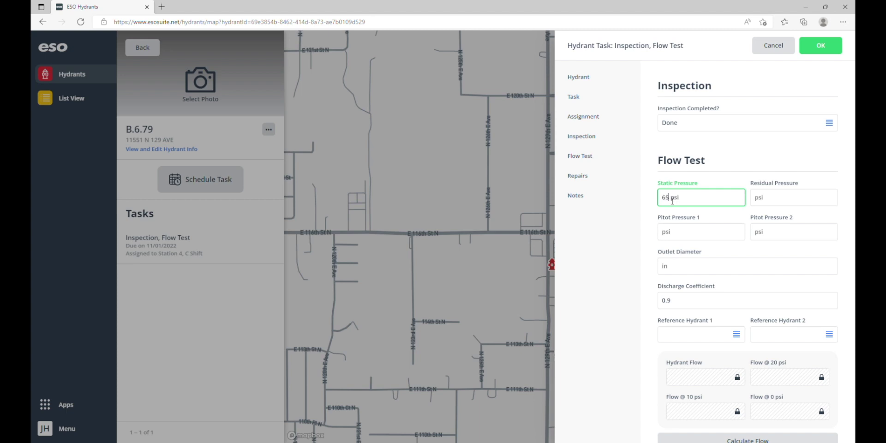
click(759, 200)
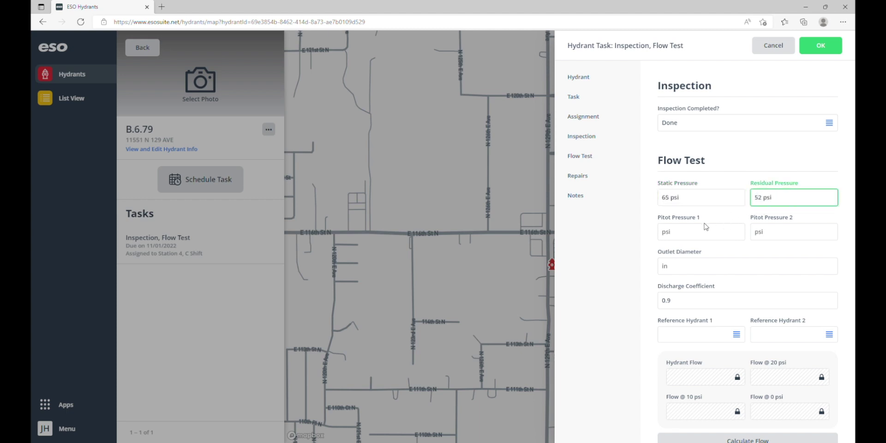
click(667, 239)
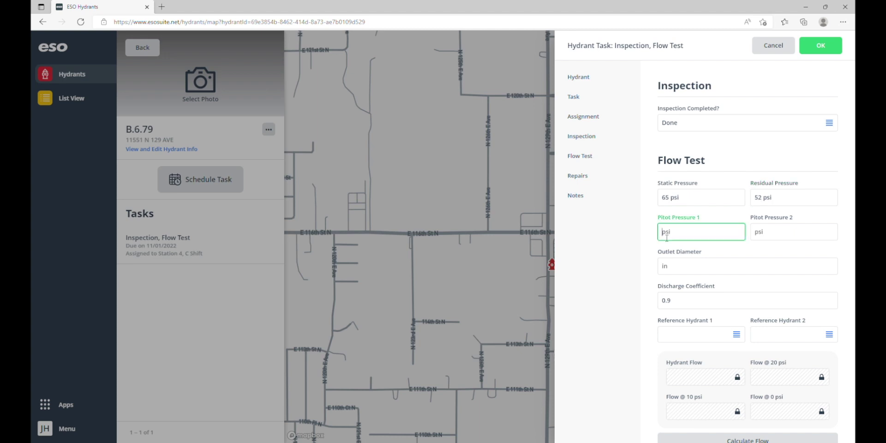
click(760, 237)
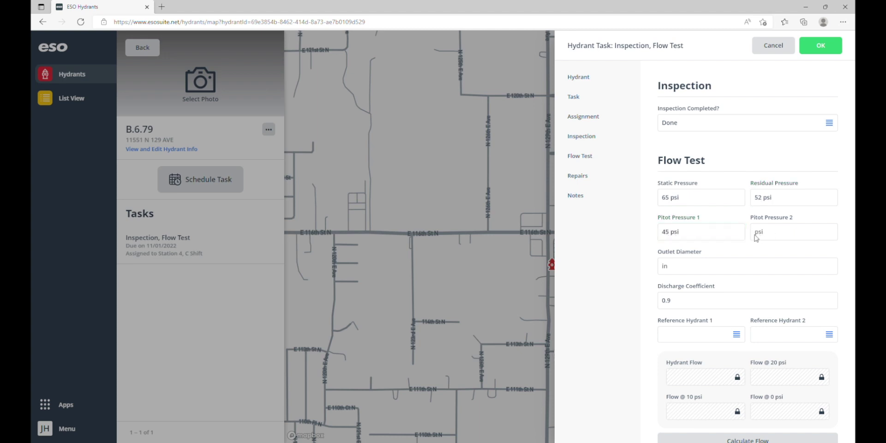
text(44)
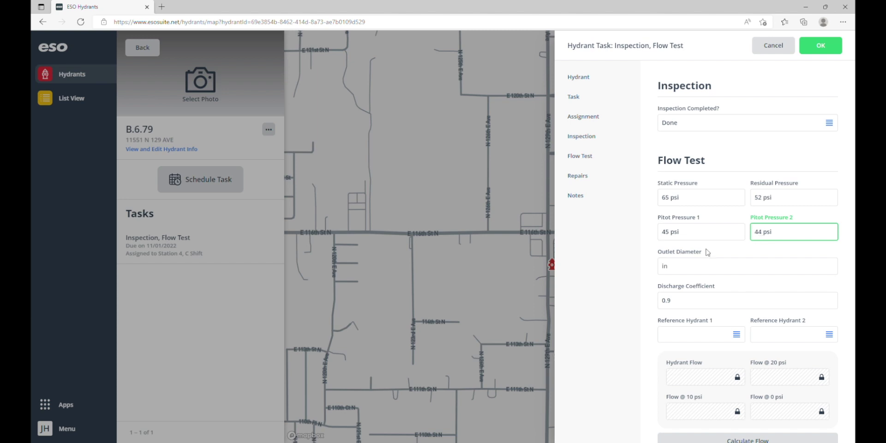
Set the flow test's outlet diameter to 2.5 in and calculate the hydrant flow.
click(687, 273)
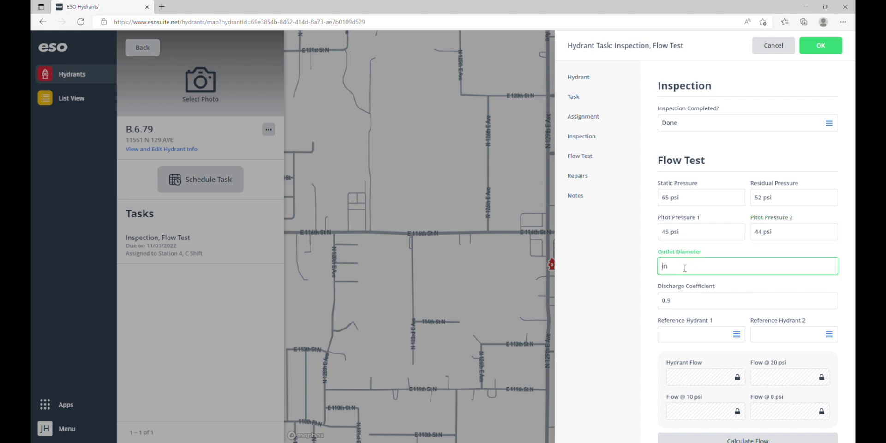
text(2.5)
scroll(702, 340, down, 3)
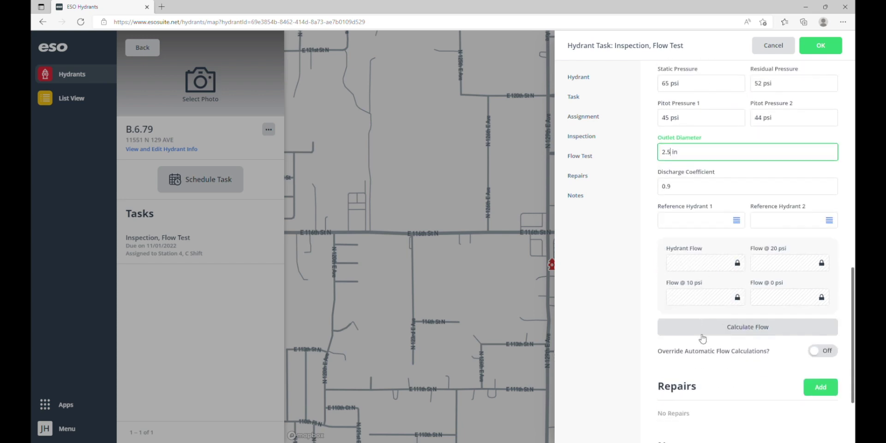
click(734, 329)
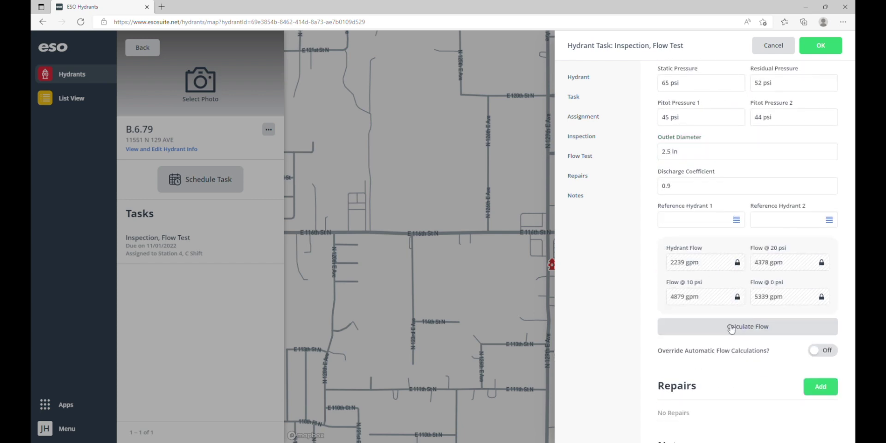
Add a Cap Stuck/Broken repair to the B.6.79 task and save the task.
scroll(731, 328, down, 3)
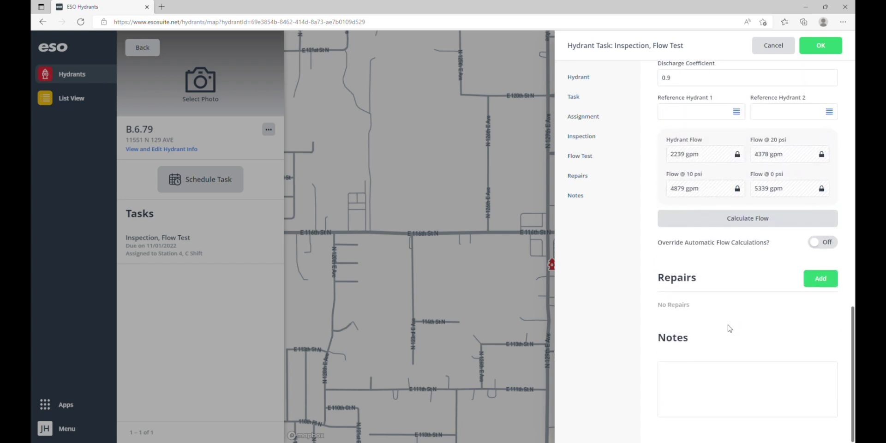
click(825, 288)
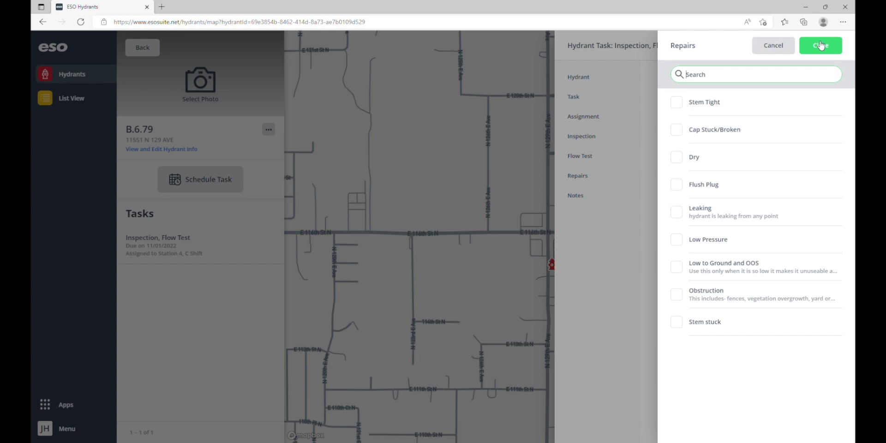
click(678, 132)
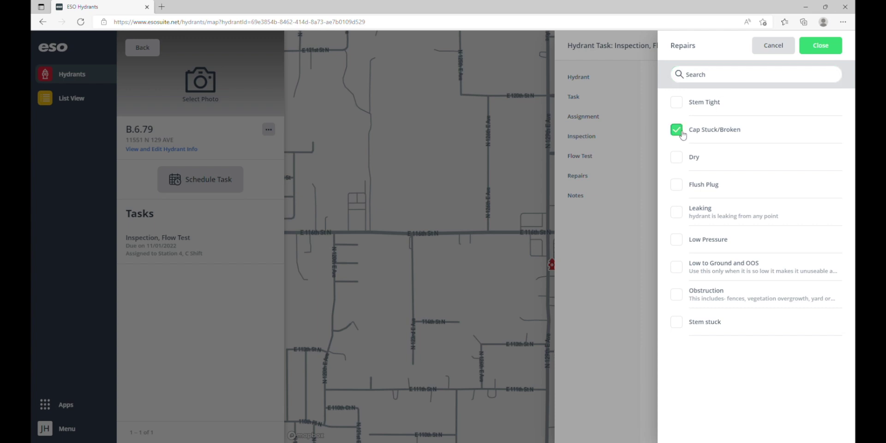
click(828, 43)
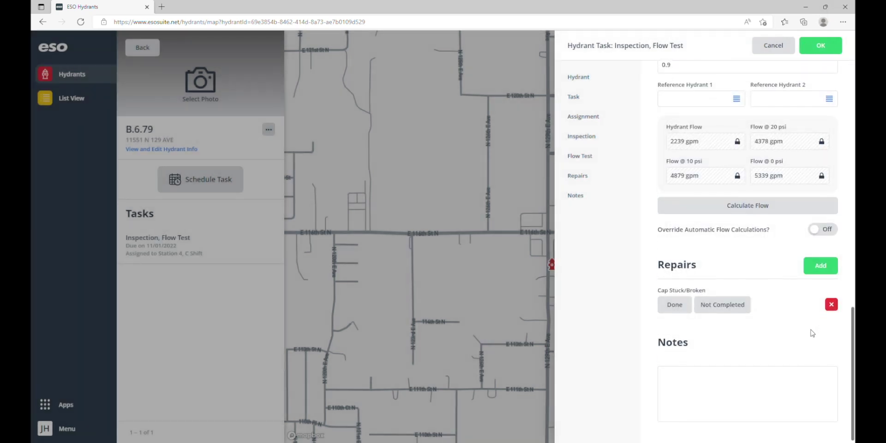
click(816, 44)
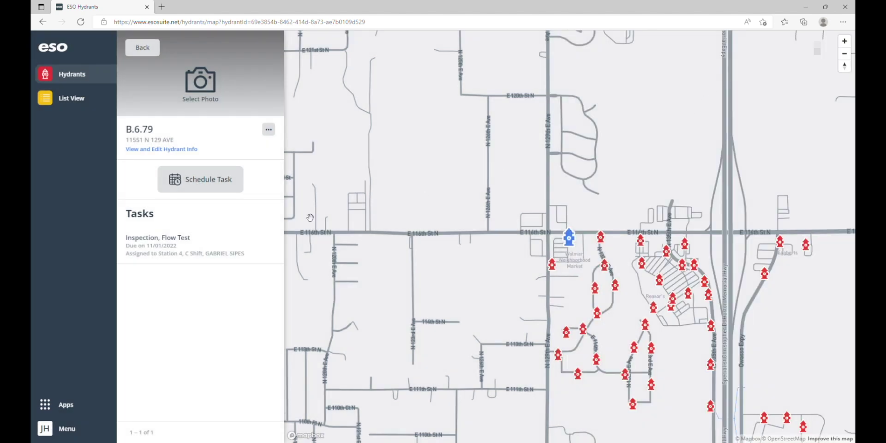